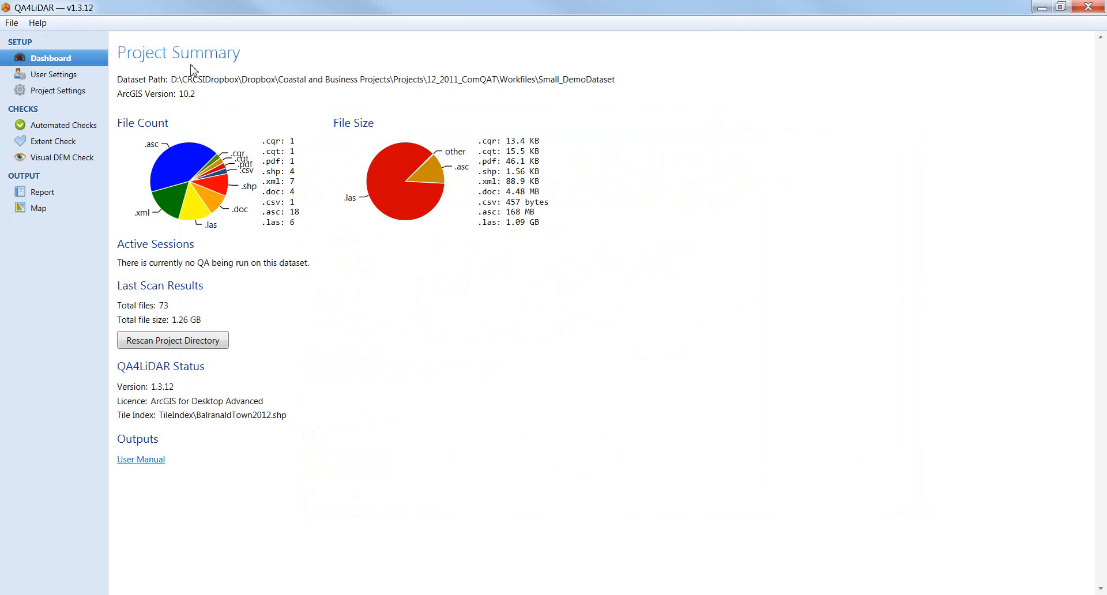
Step: On the User Settings page, enter the user's full name and e-mail address
click(92, 76)
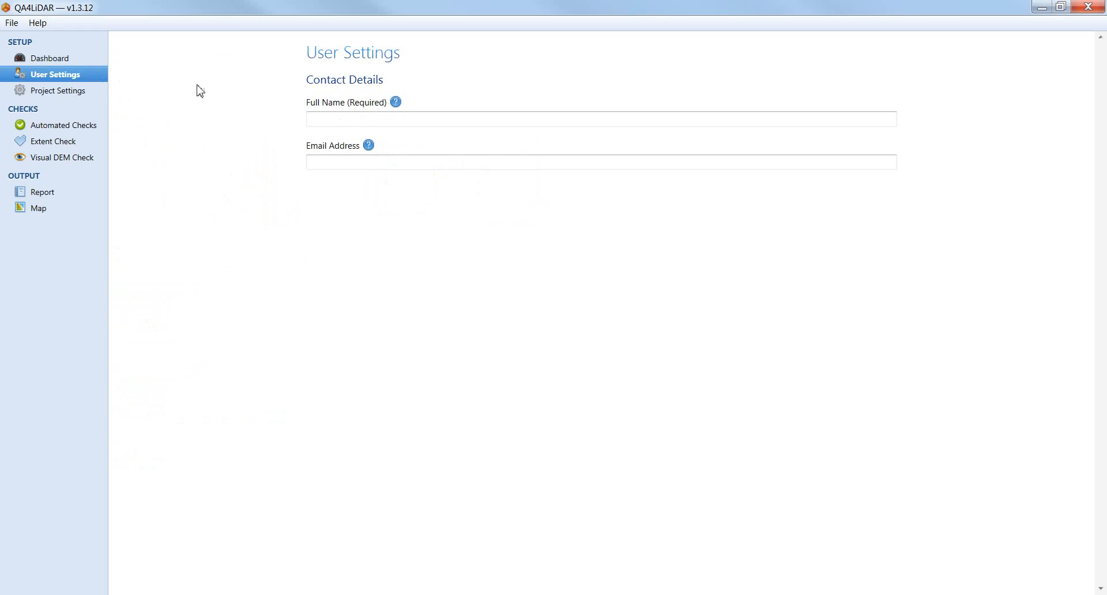
click(326, 119)
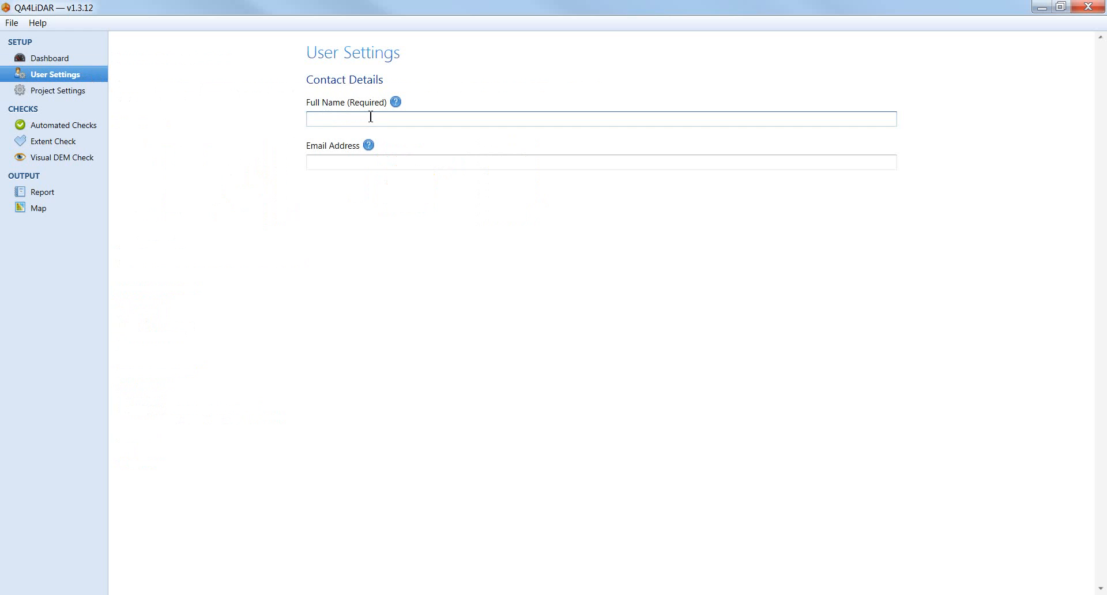
text(Jane Doe)
click(376, 161)
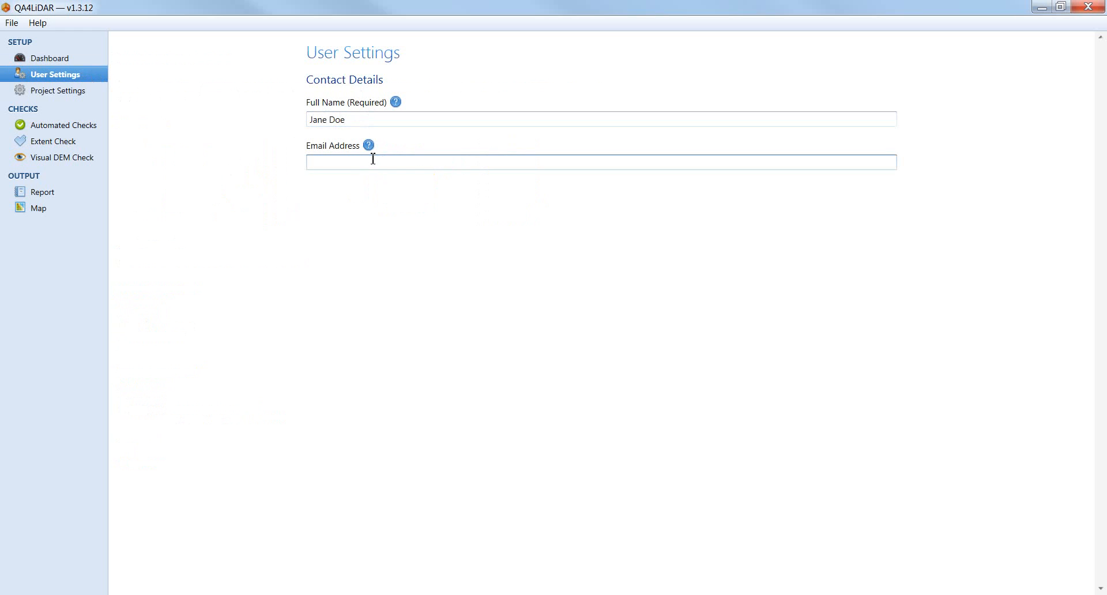
Step: Set the project extent to the Balranald AOI file from the Ancillary folder
click(91, 95)
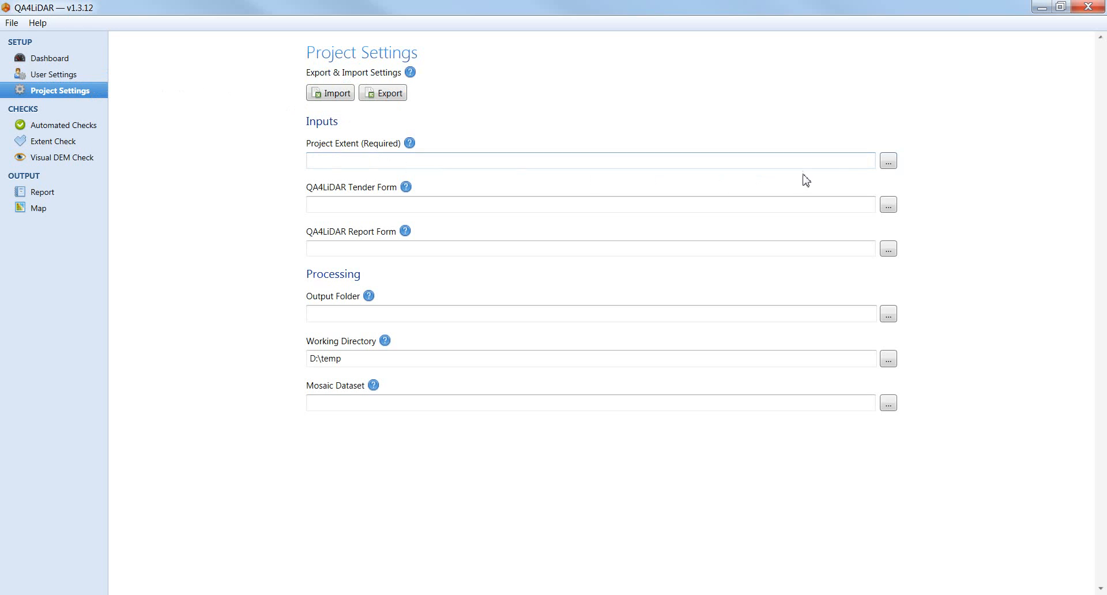
click(889, 161)
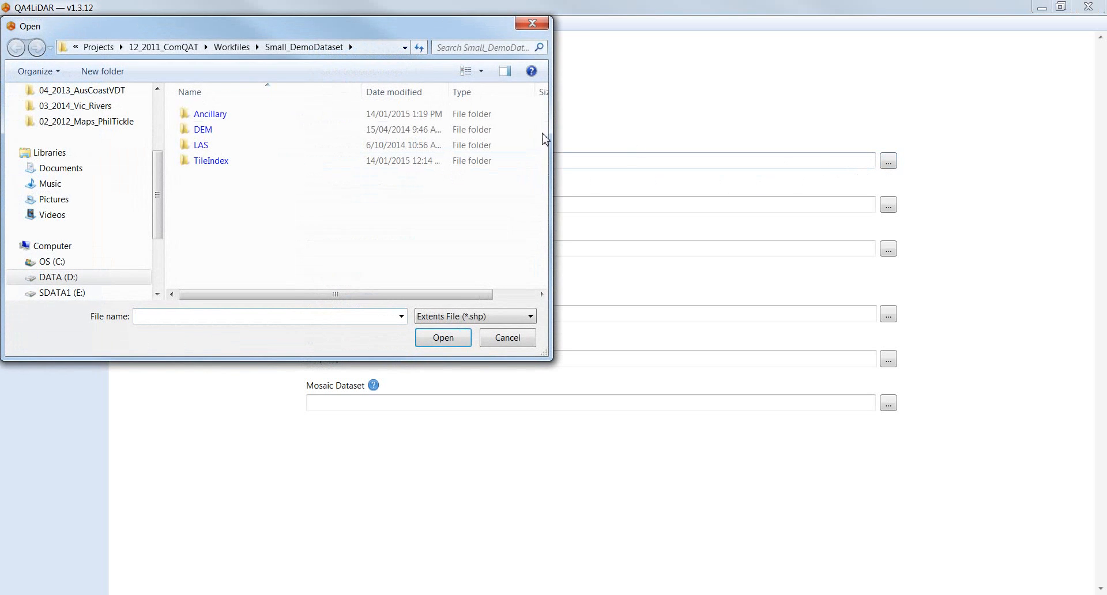
double_click(274, 119)
double_click(272, 113)
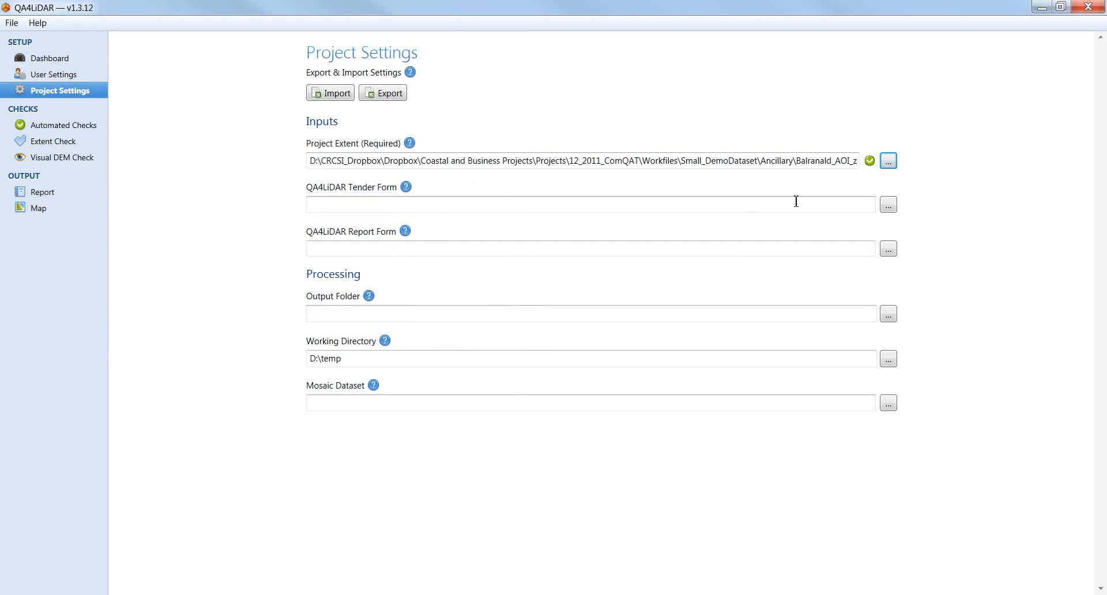
Step: Set the tender form to Balranald.cqt from the Small_DemoDataset folder
click(889, 205)
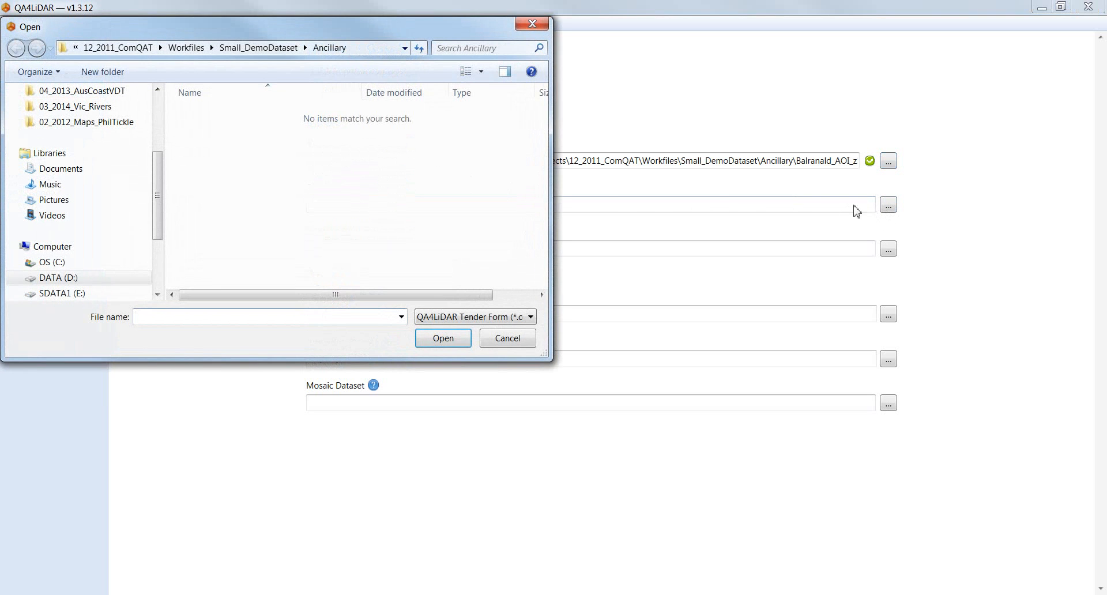
click(260, 52)
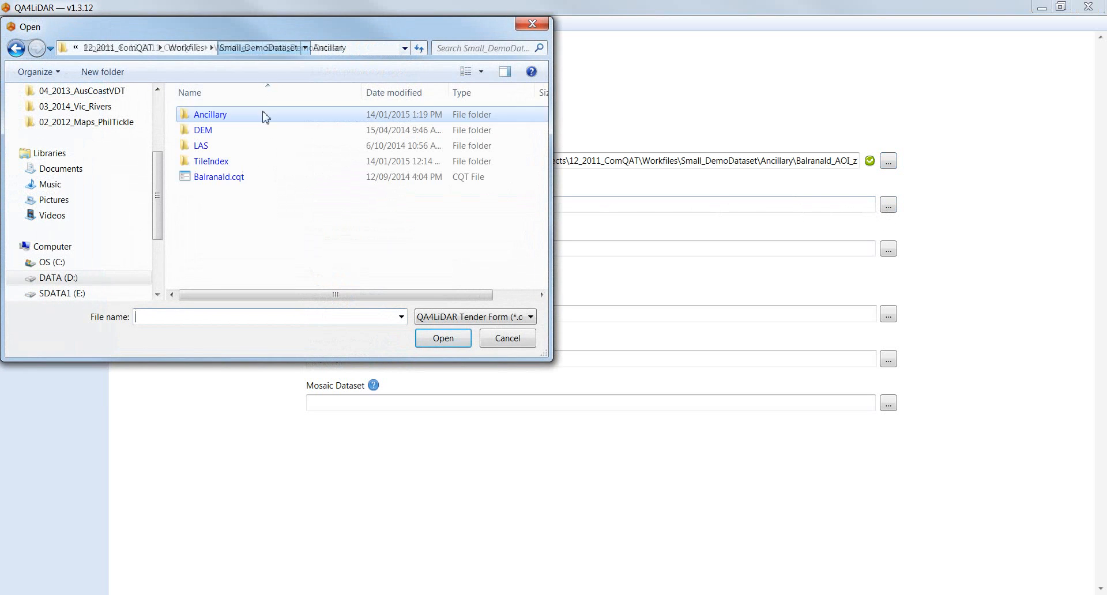
click(228, 178)
click(441, 339)
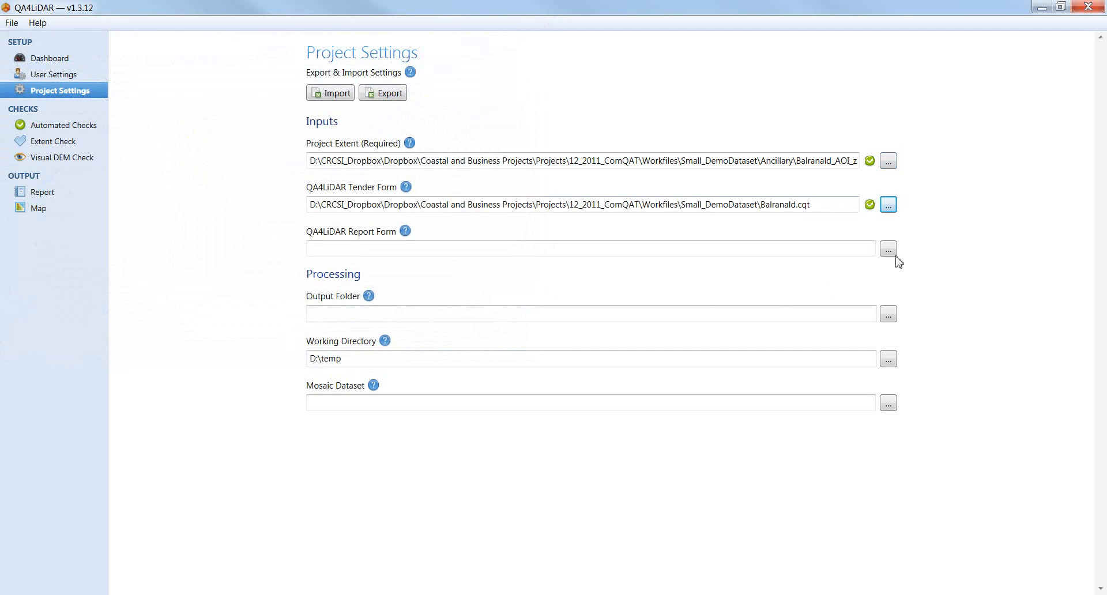
Step: Set the report form to Balranald.cqr
click(889, 252)
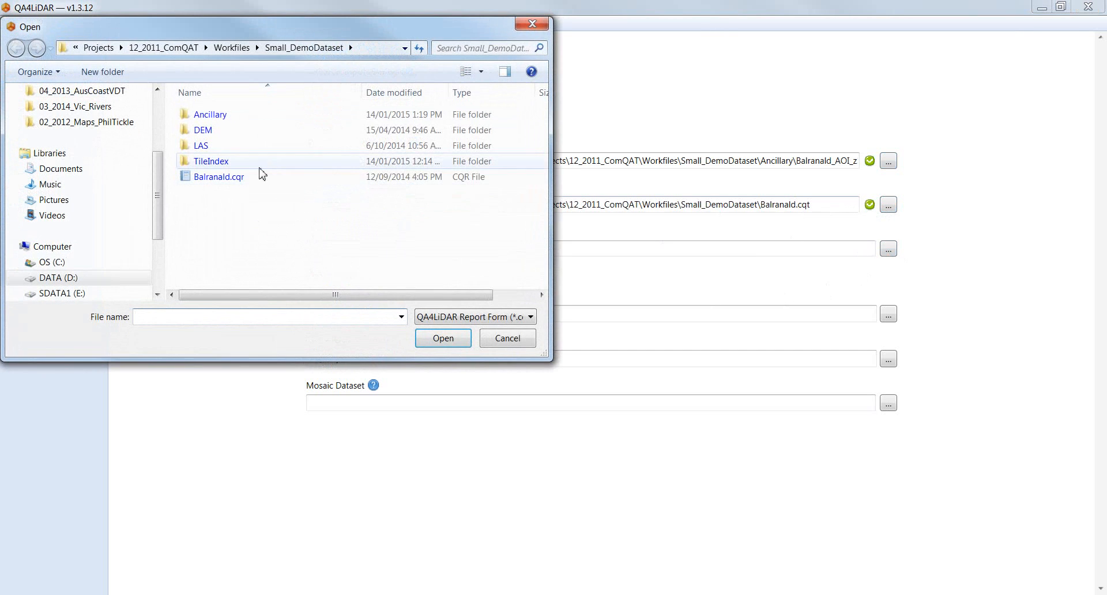
click(223, 183)
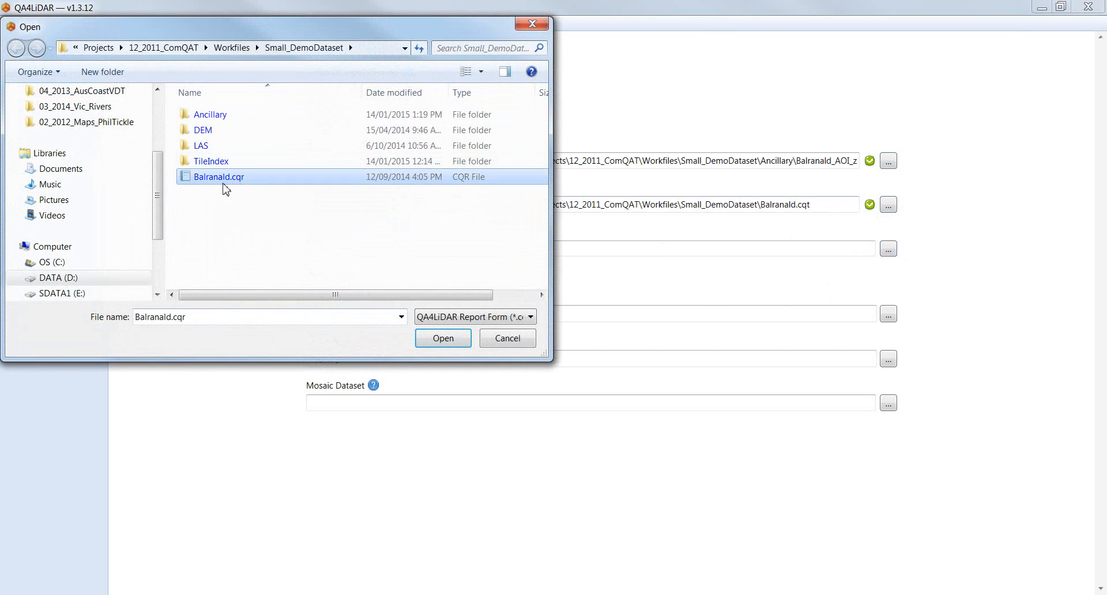
click(428, 338)
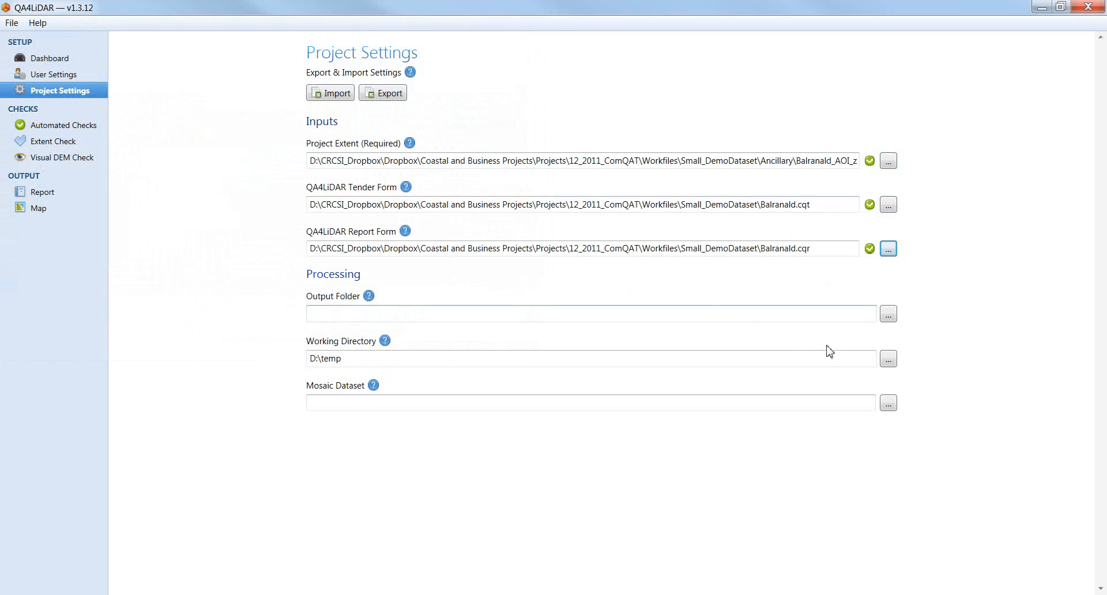
click(823, 314)
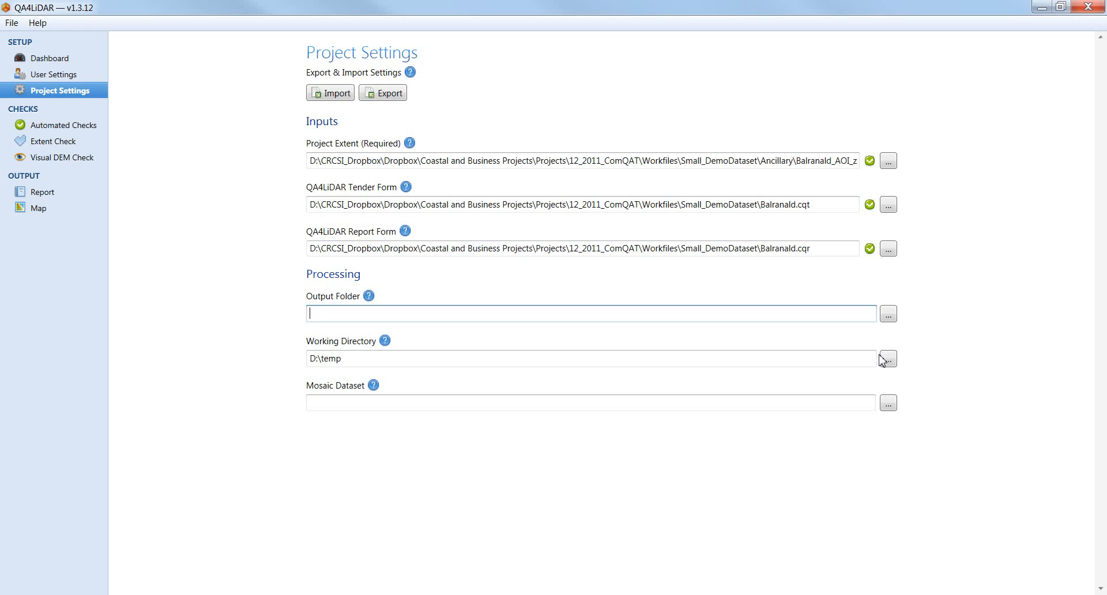
Step: Point the Output Folder to Small_Demo_Output\Small_DemoDataset under Workfiles
click(889, 314)
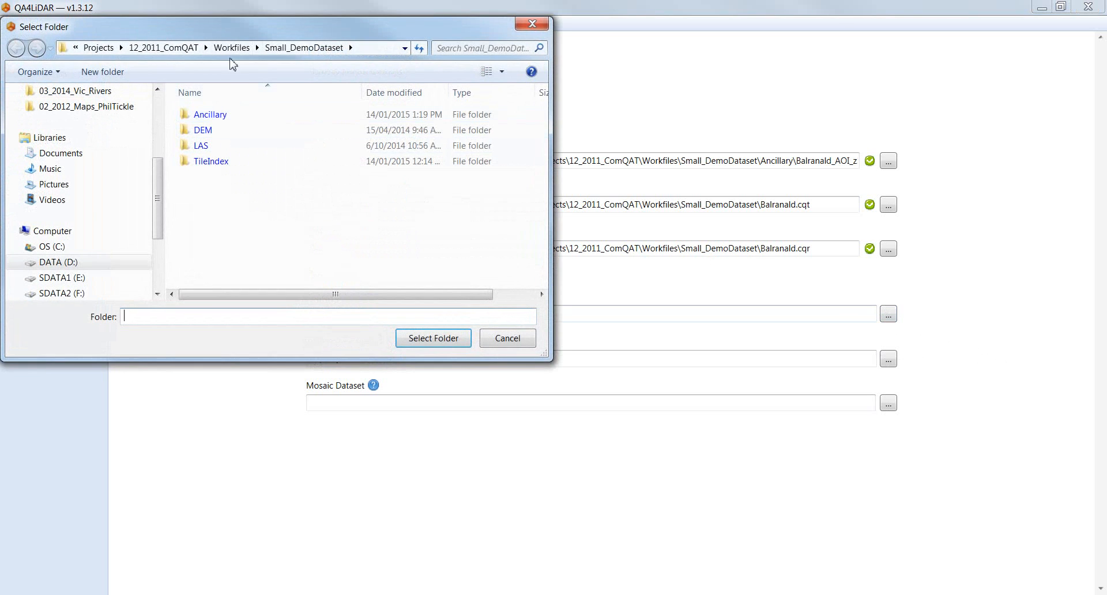
click(232, 49)
click(242, 254)
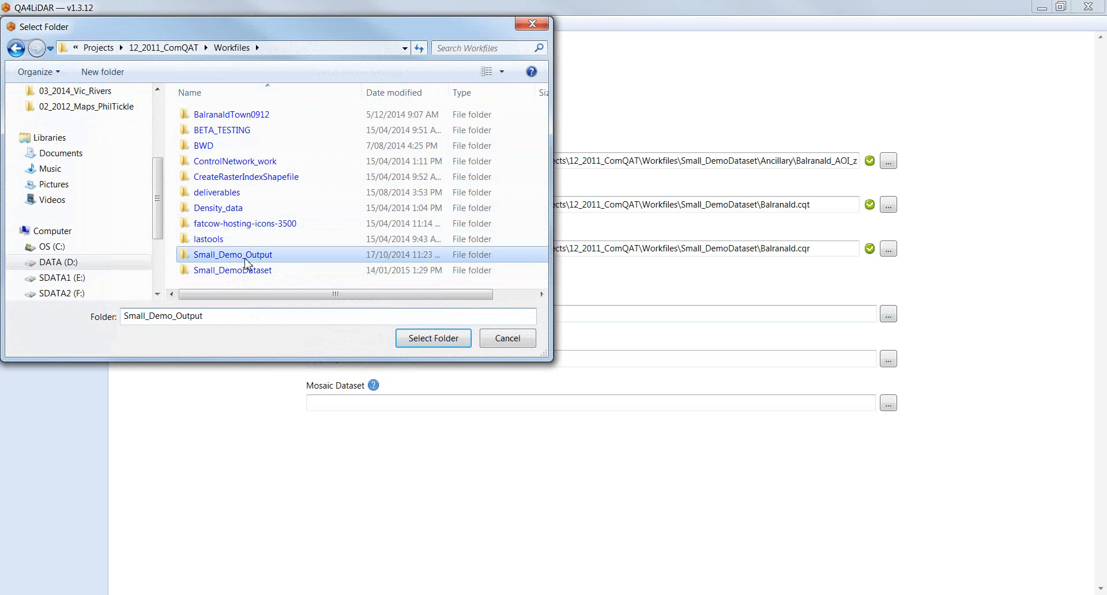
click(405, 340)
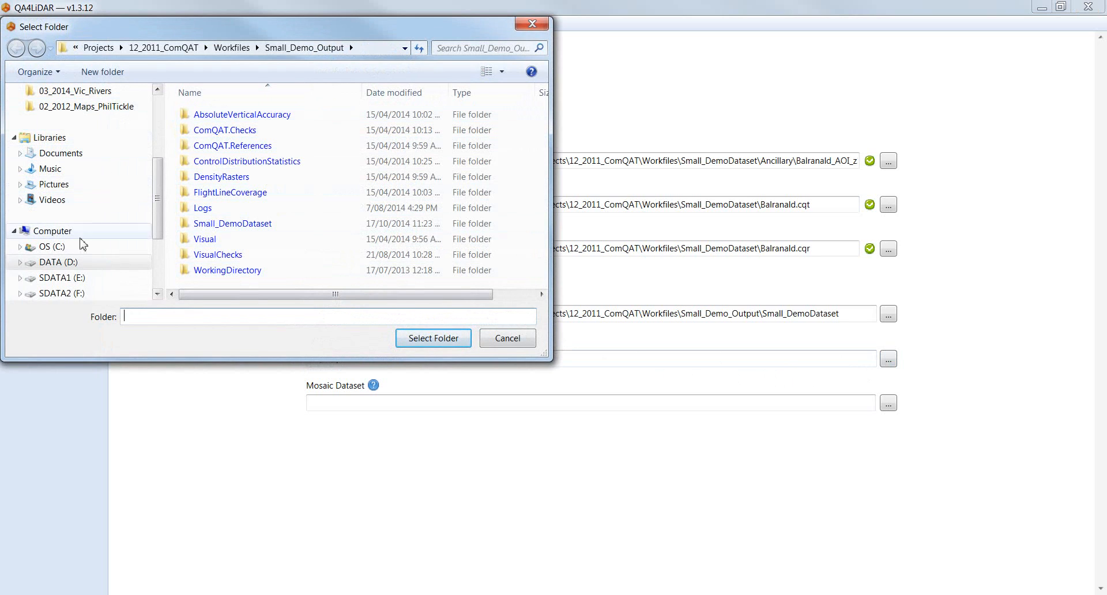
Step: Choose D:\temp as the working directory and accept the folder-wipe warning
click(58, 262)
click(199, 257)
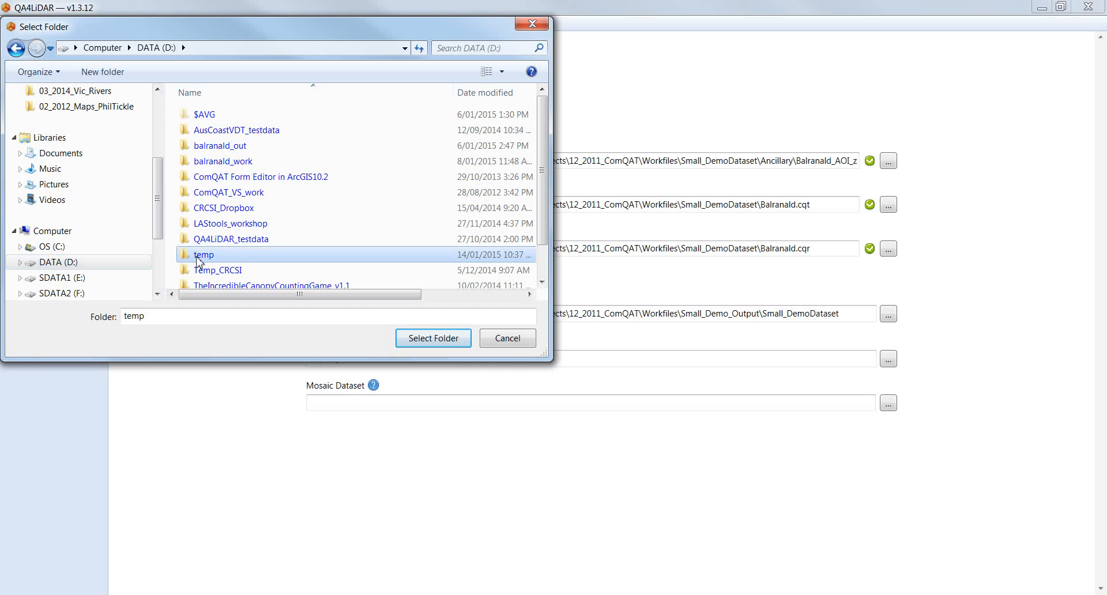
click(415, 346)
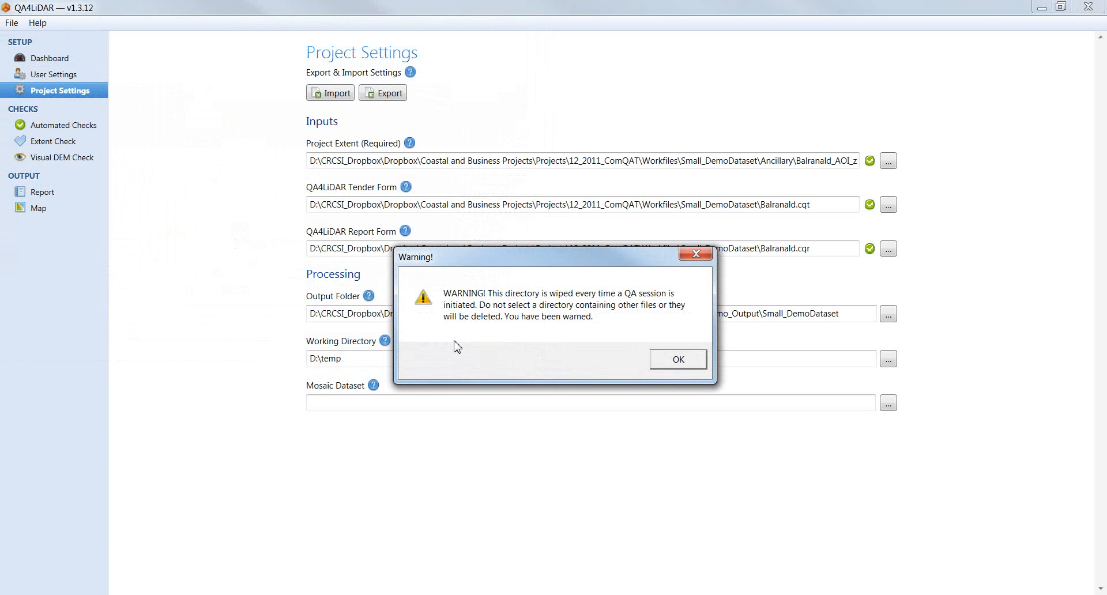
click(681, 362)
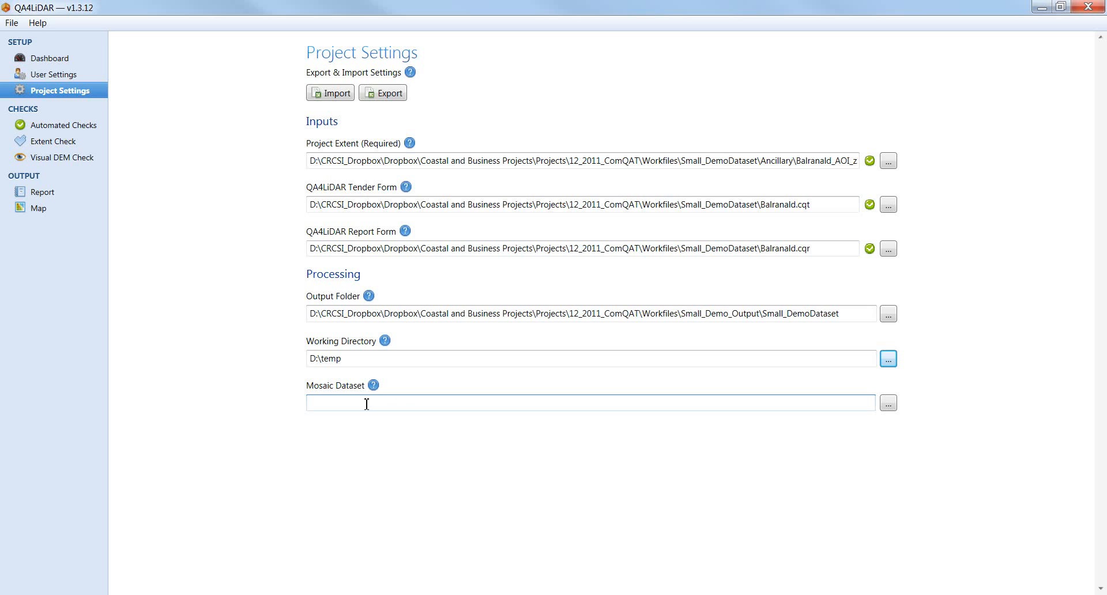
click(387, 95)
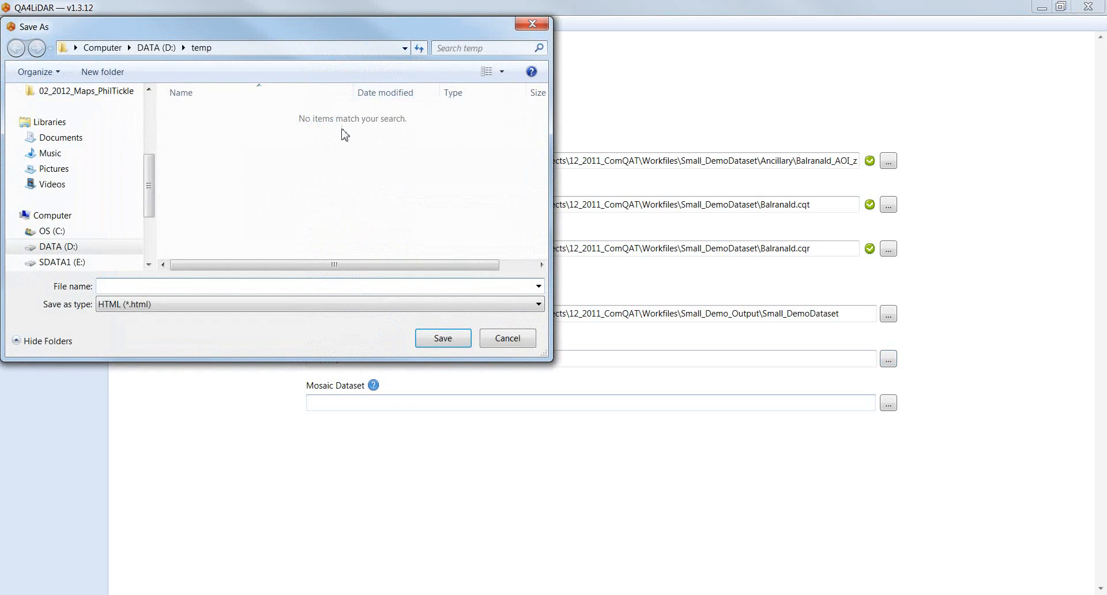
click(507, 339)
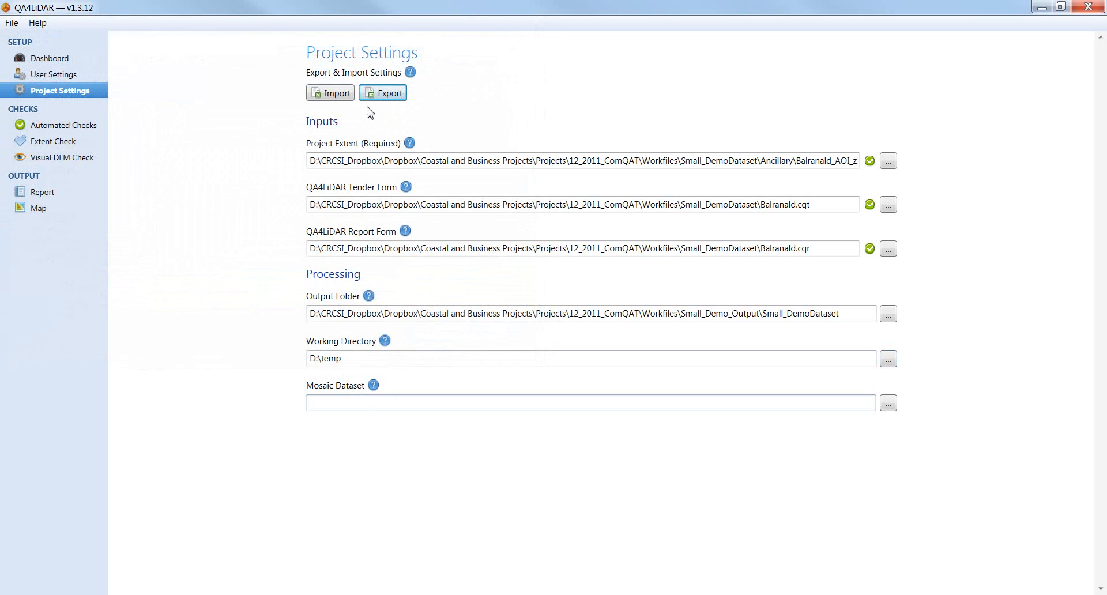
click(331, 94)
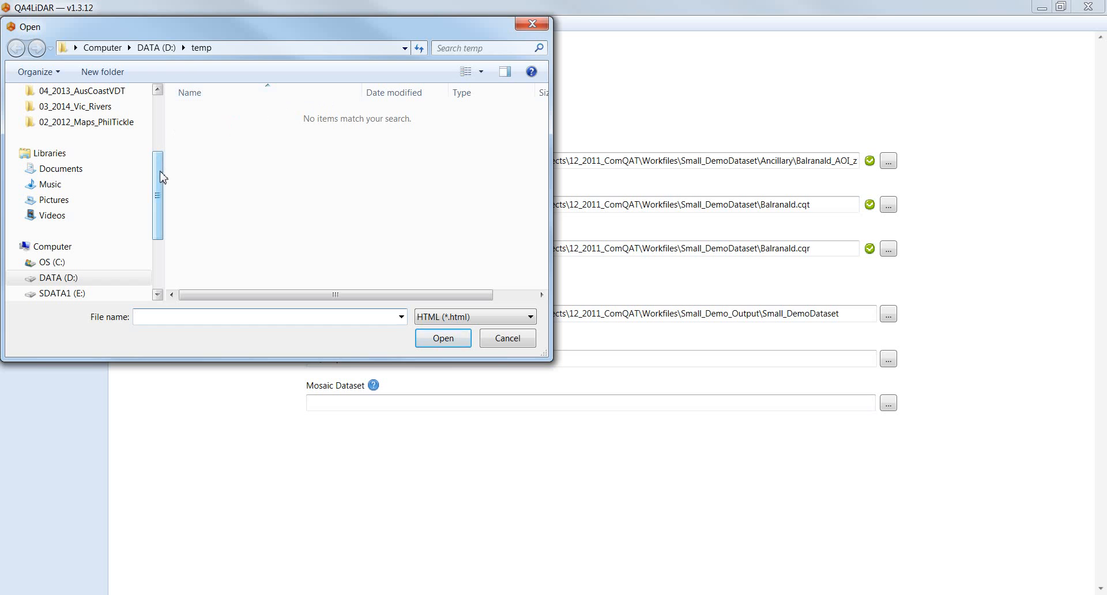
drag(162, 176, 149, 122)
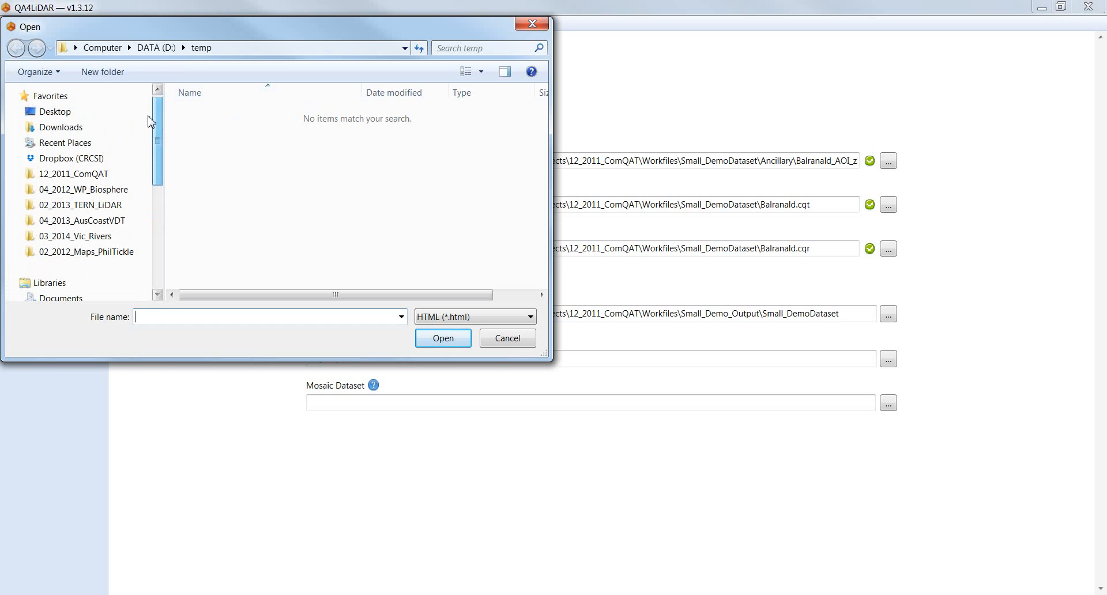
click(110, 174)
double_click(198, 194)
double_click(231, 271)
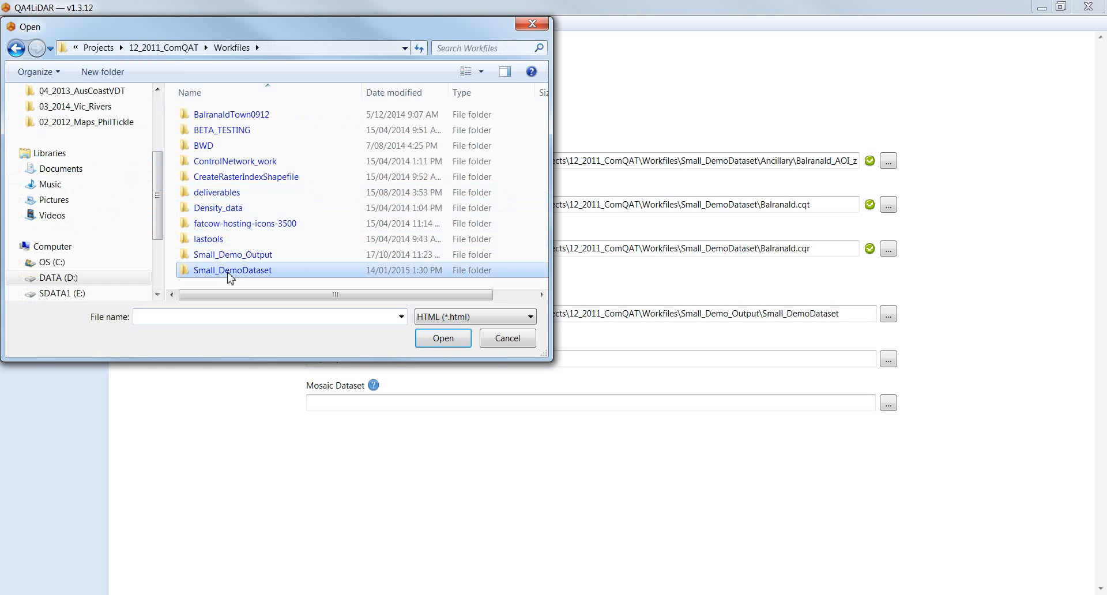
click(223, 178)
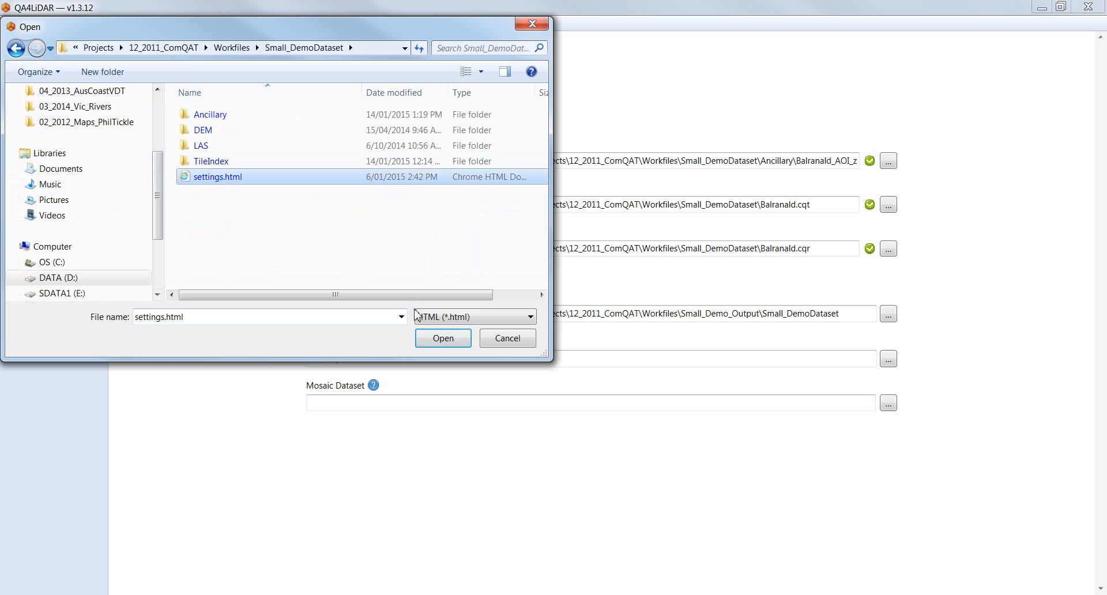
click(507, 338)
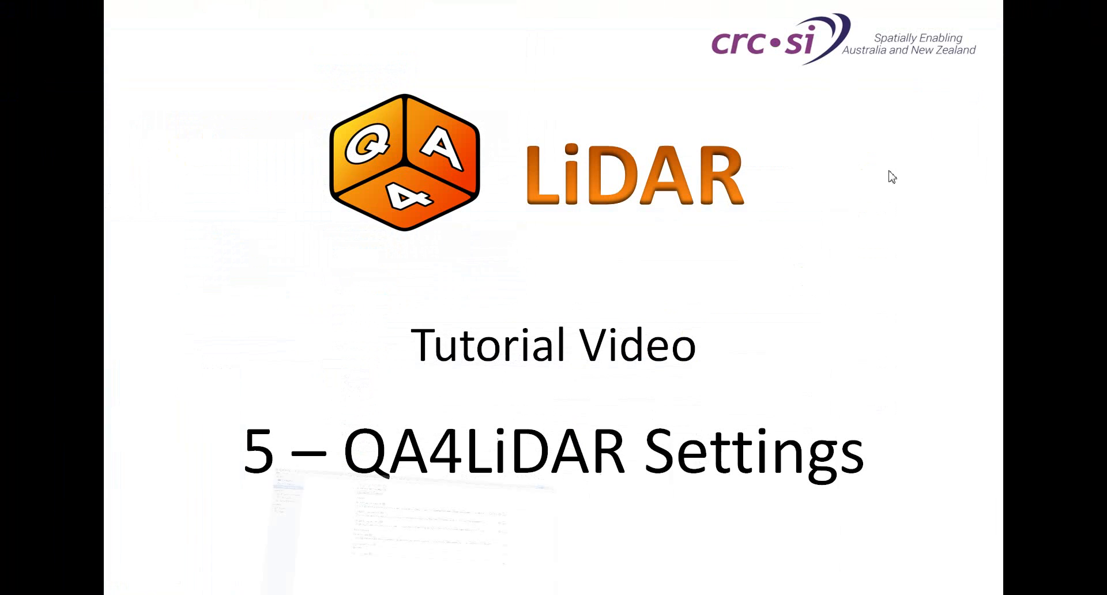